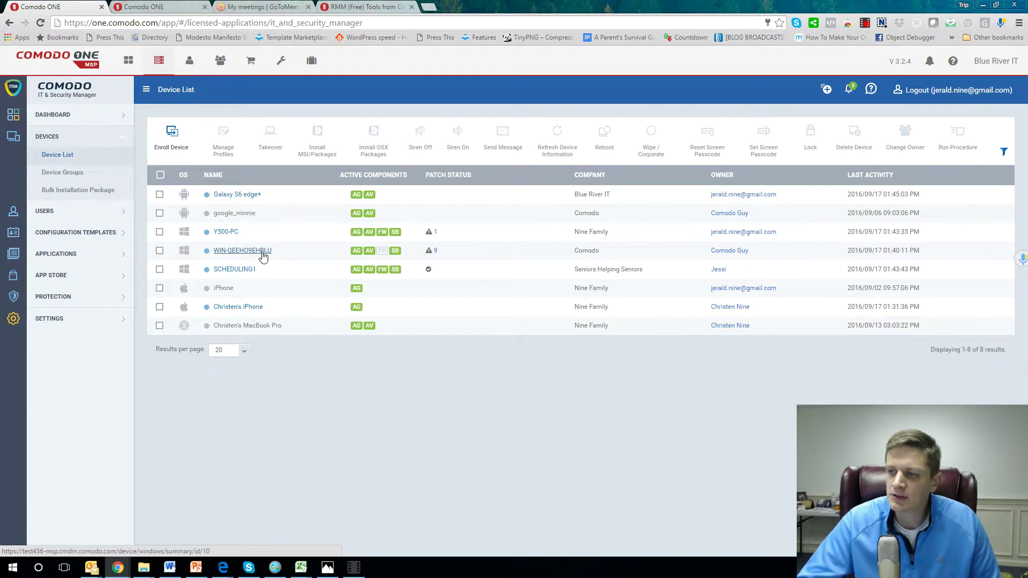
Open WIN-QEEHO9EHBLU's Summary and review its Windows Server 2012 R2 build 9600 details
click(262, 253)
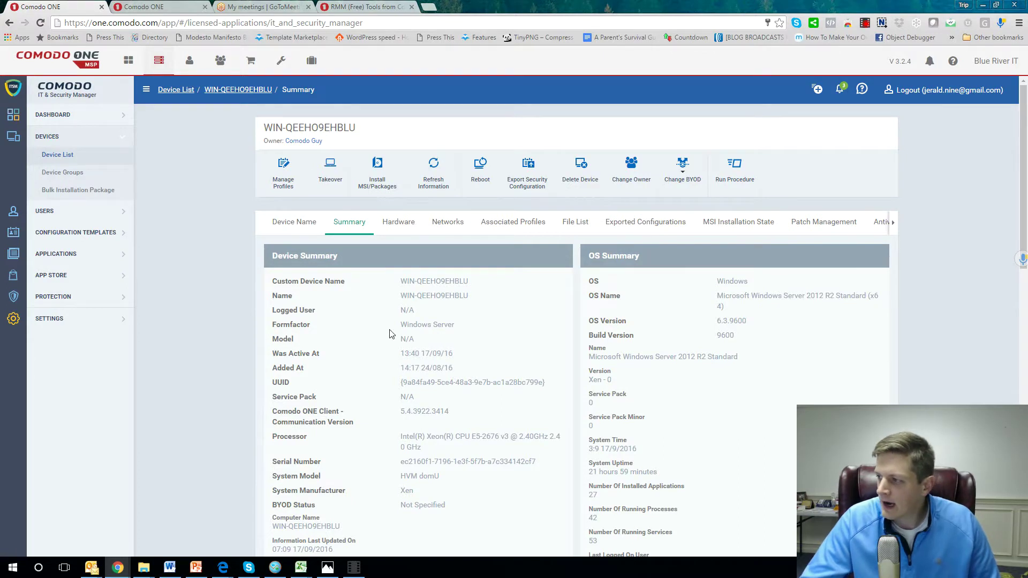
scroll(481, 377, down, 1)
scroll(481, 377, down, 10)
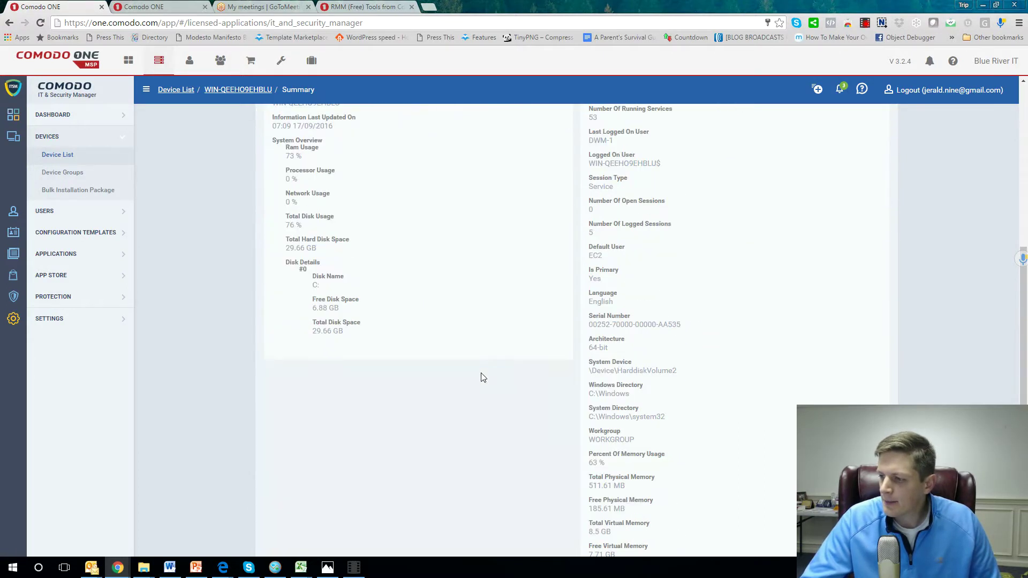
scroll(481, 377, up, 12)
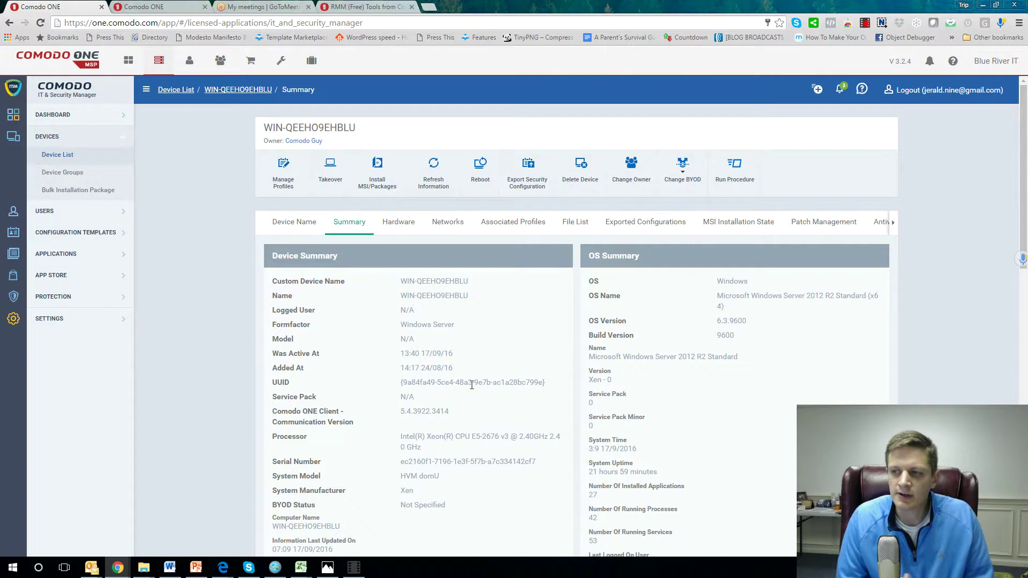
Go to Configuration Templates > Profiles and view the 'monitoring' profile's procedures
click(74, 211)
click(82, 212)
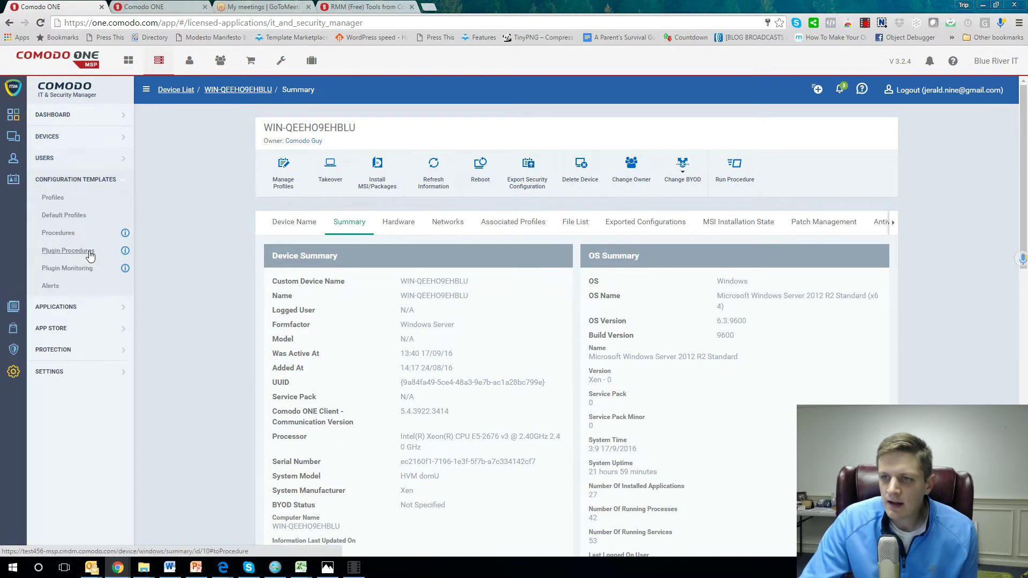
click(53, 198)
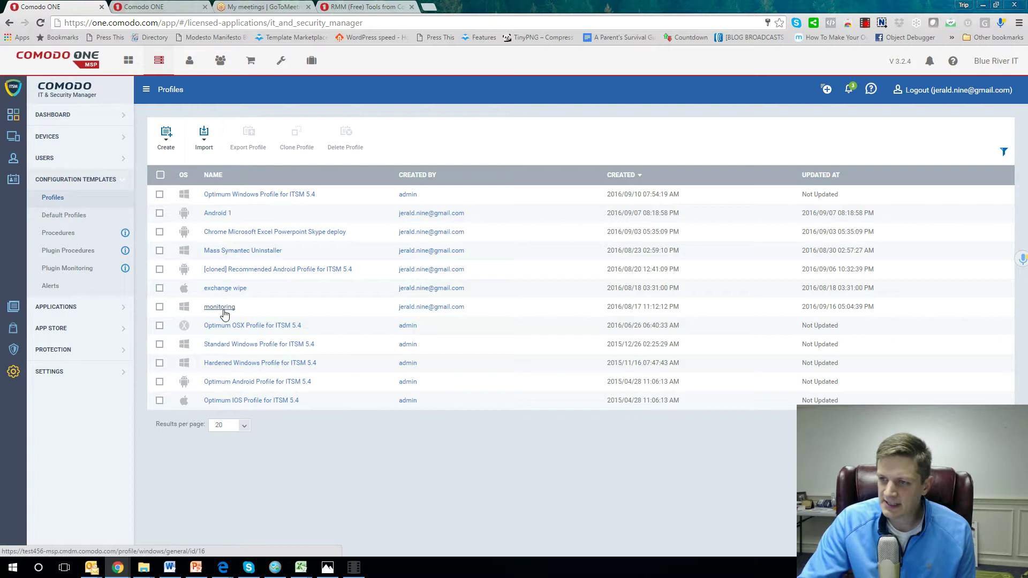
click(221, 310)
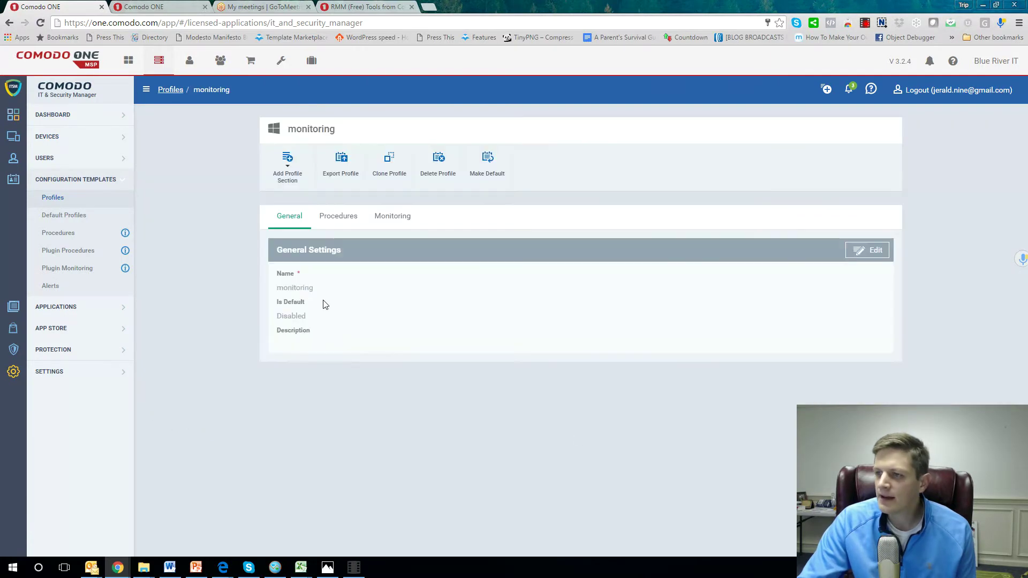
click(335, 220)
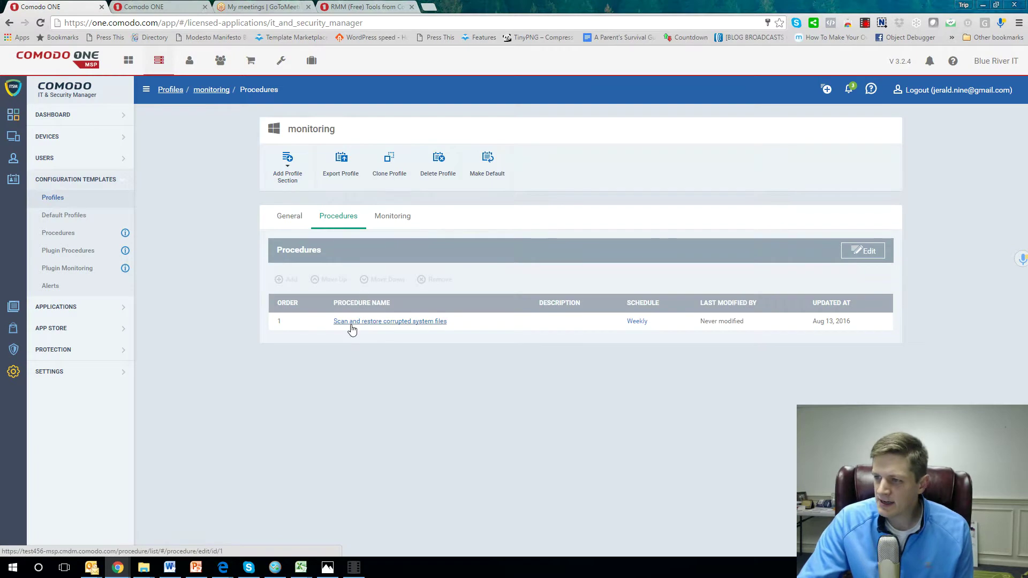
Inspect the cpu usage monitor's CPU Usage condition: more than 95% for 5 min
click(401, 217)
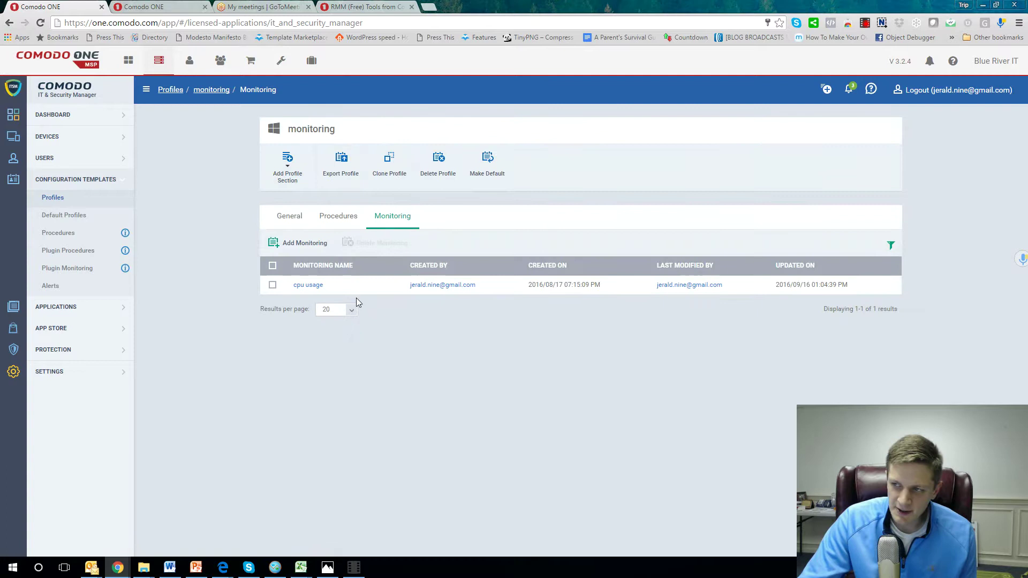
click(307, 286)
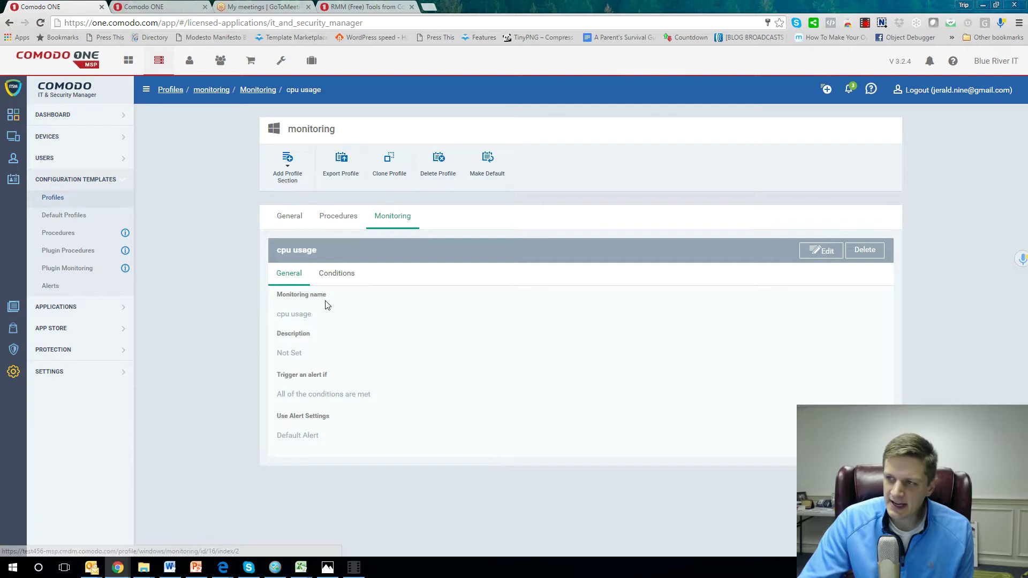
click(343, 285)
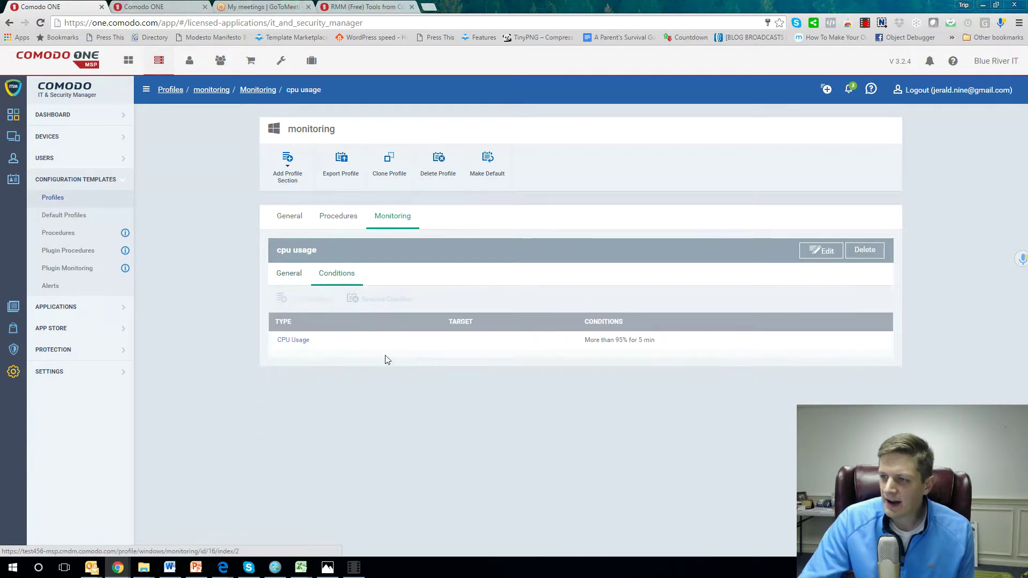
click(293, 340)
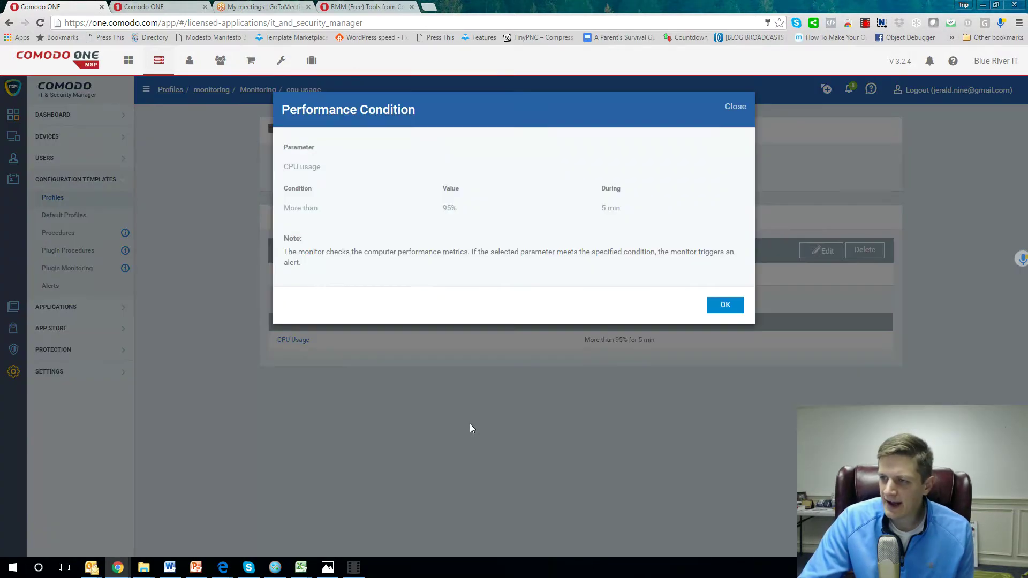
click(733, 315)
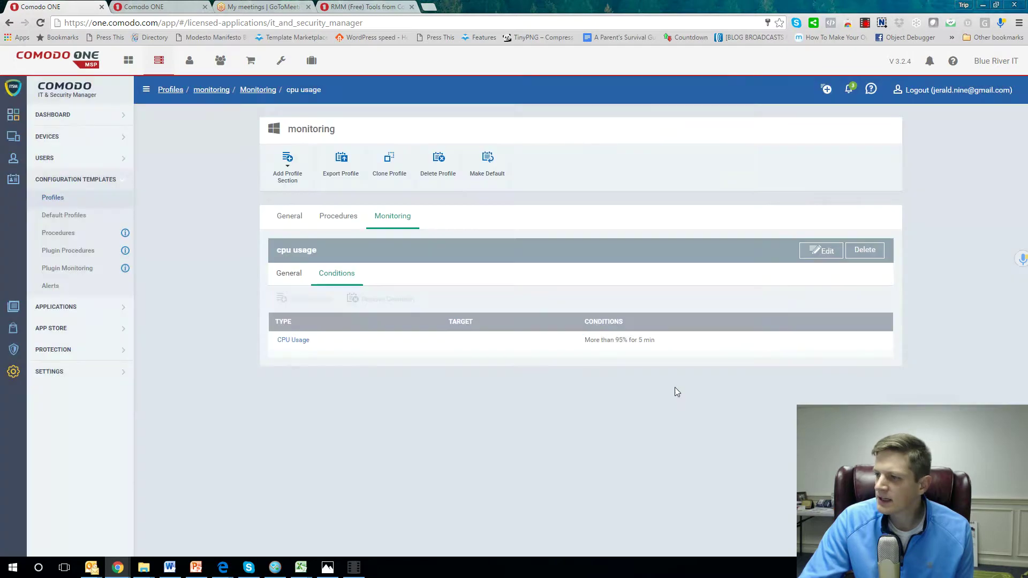
Edit the cpu usage monitor's CPU Usage condition to a 20 min duration
click(820, 250)
click(302, 300)
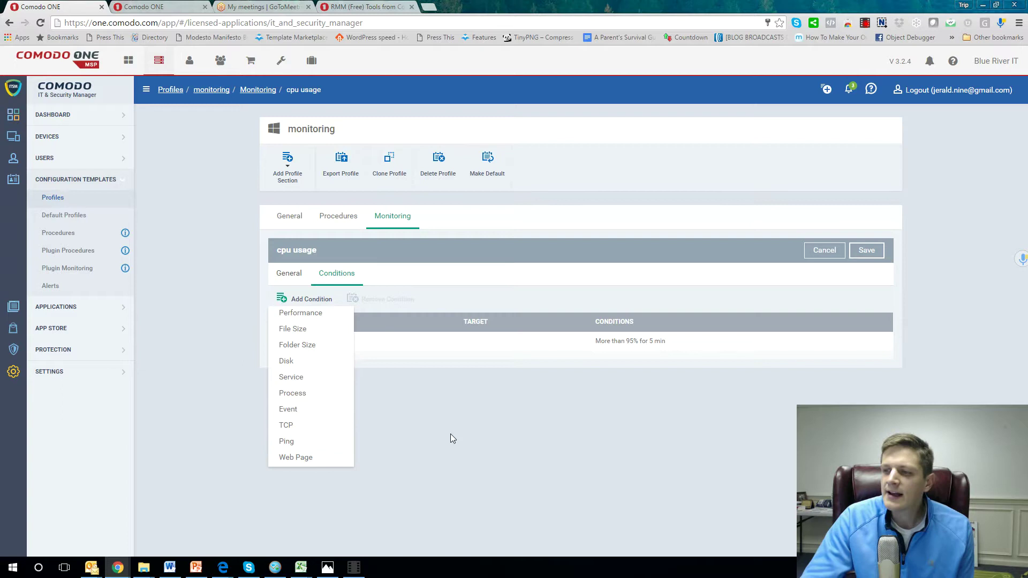
click(322, 344)
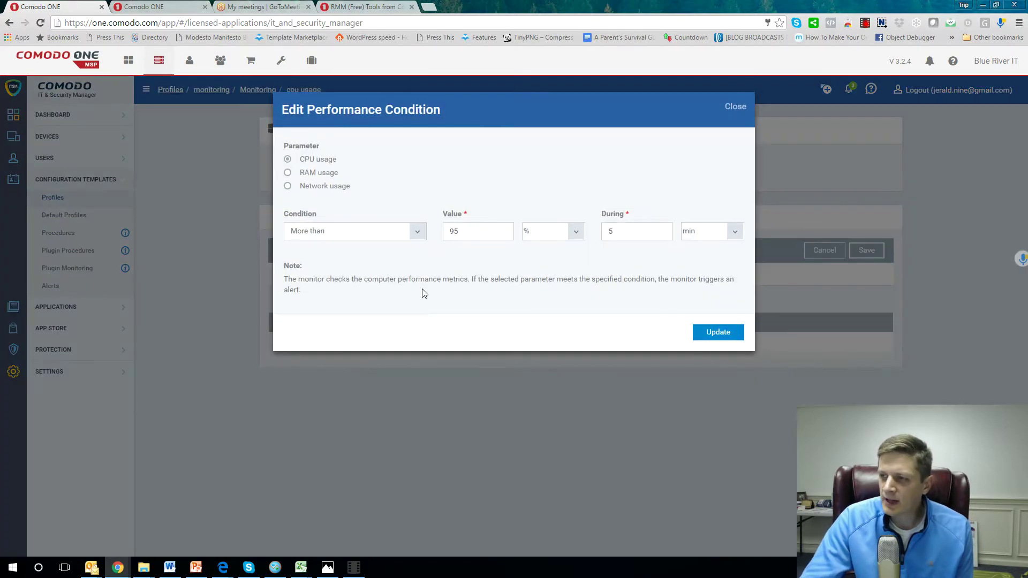
double_click(668, 227)
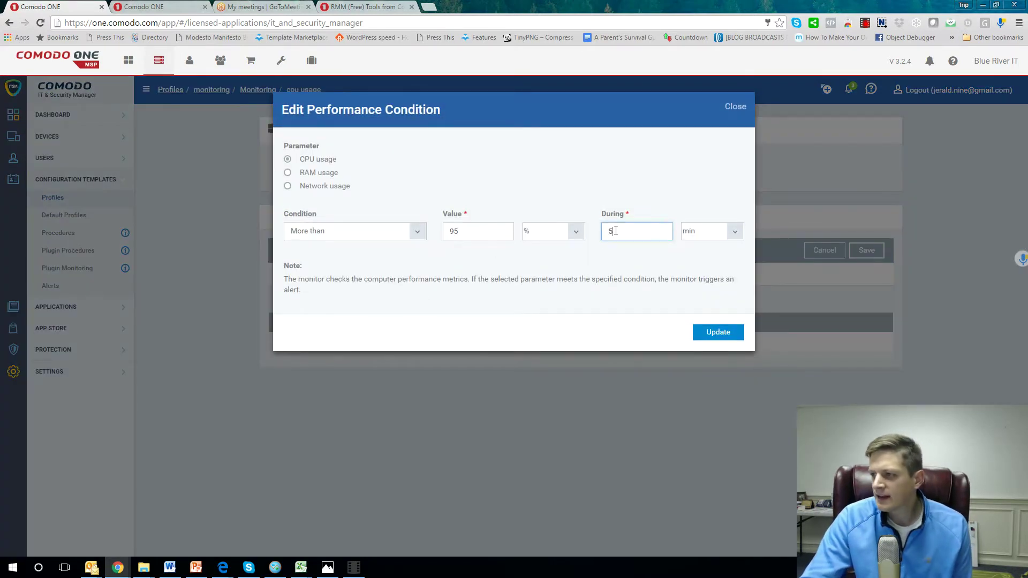
text(10)
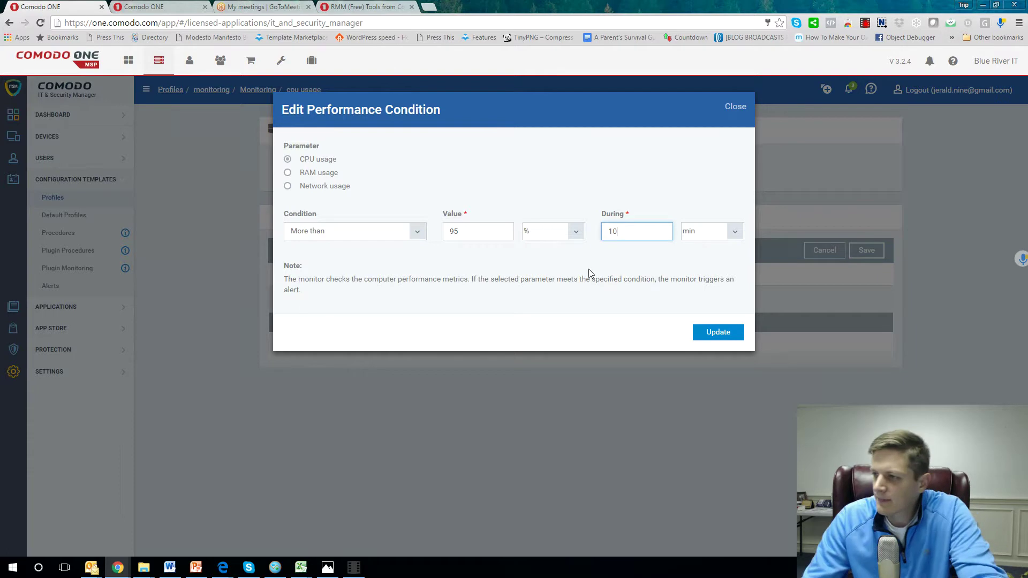
click(578, 271)
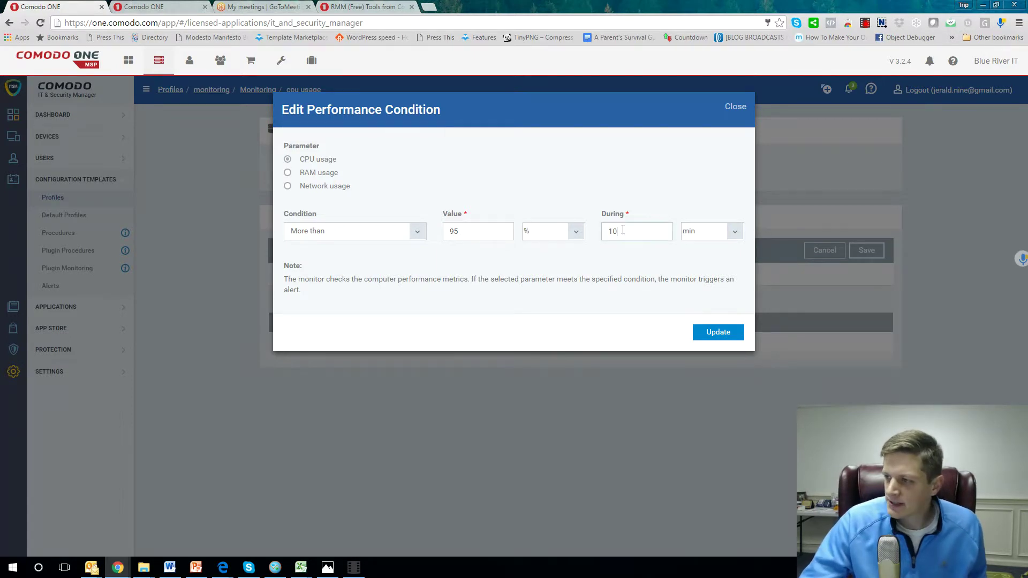
drag(615, 230, 607, 231)
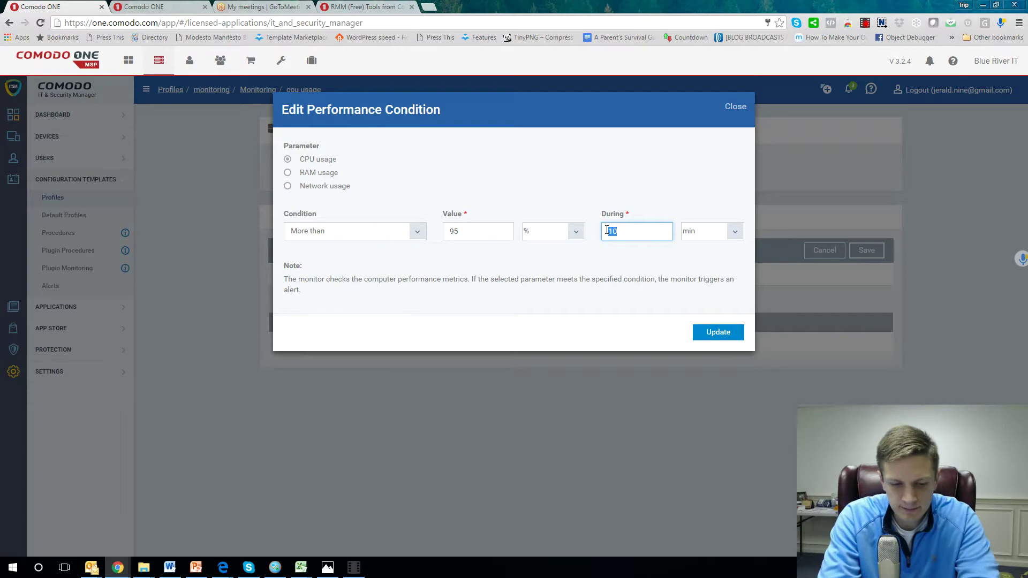
text(20)
click(601, 267)
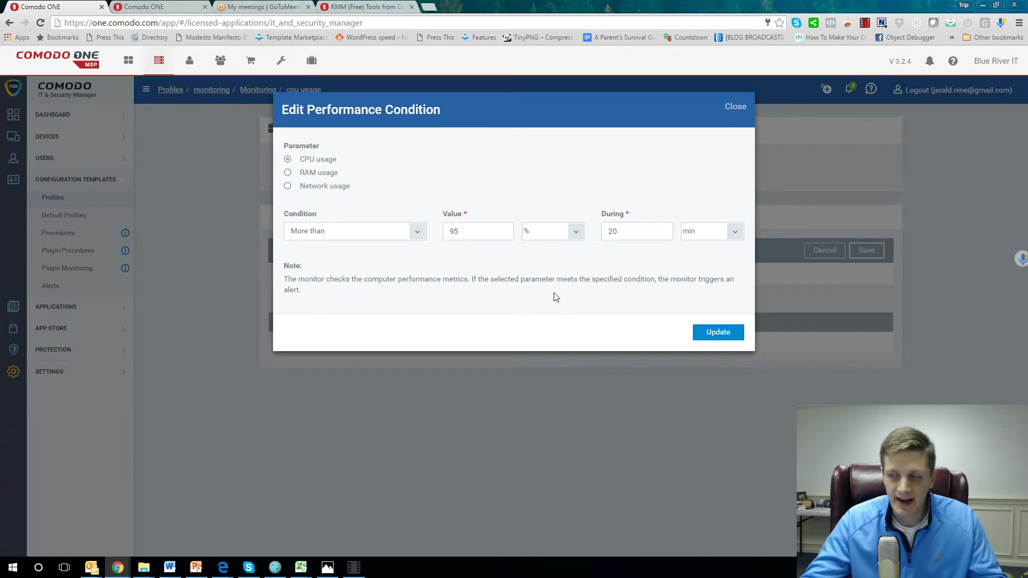
Apply the edited condition and save the cpu usage monitor
click(722, 333)
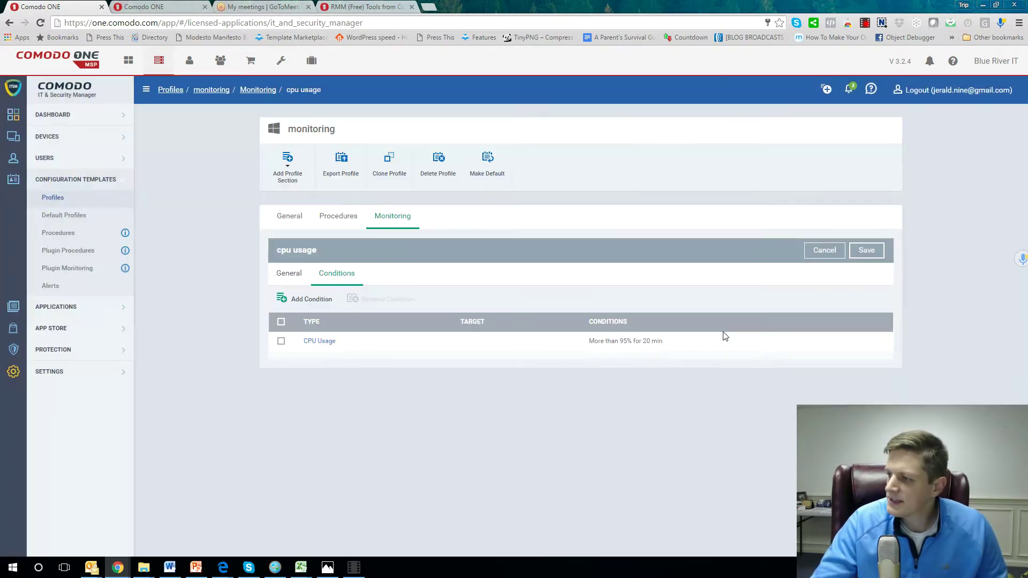
click(866, 250)
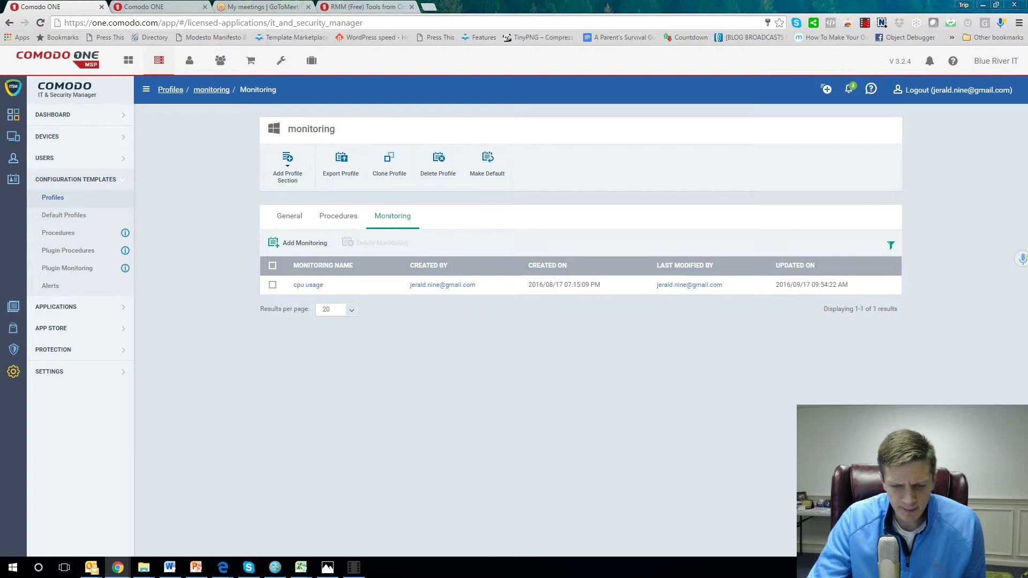
In Photos, display capture 6.PNG showing the RAM Monitor New Ticket Alert email
key(alt+Tab)
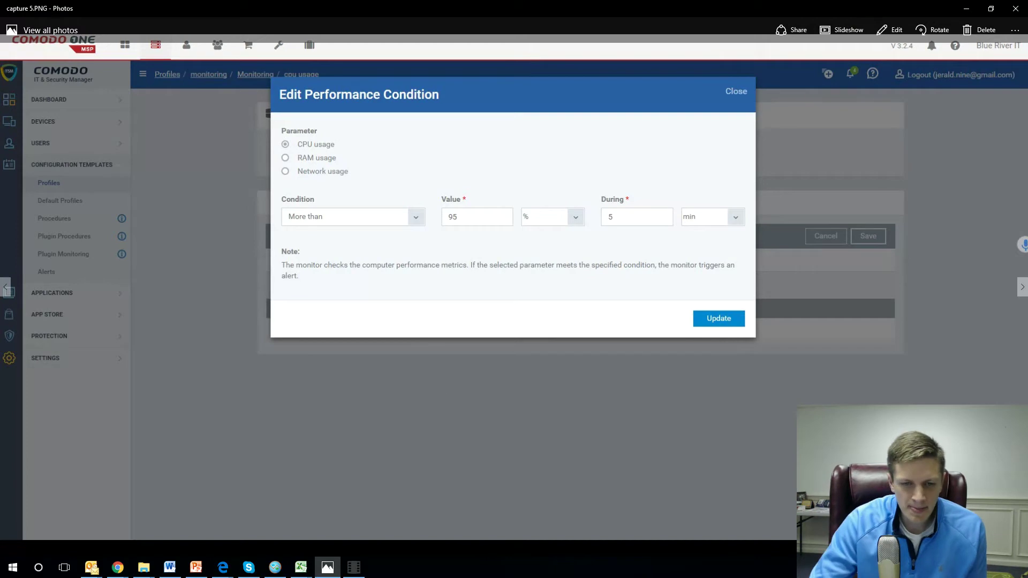
key(alt+Tab)
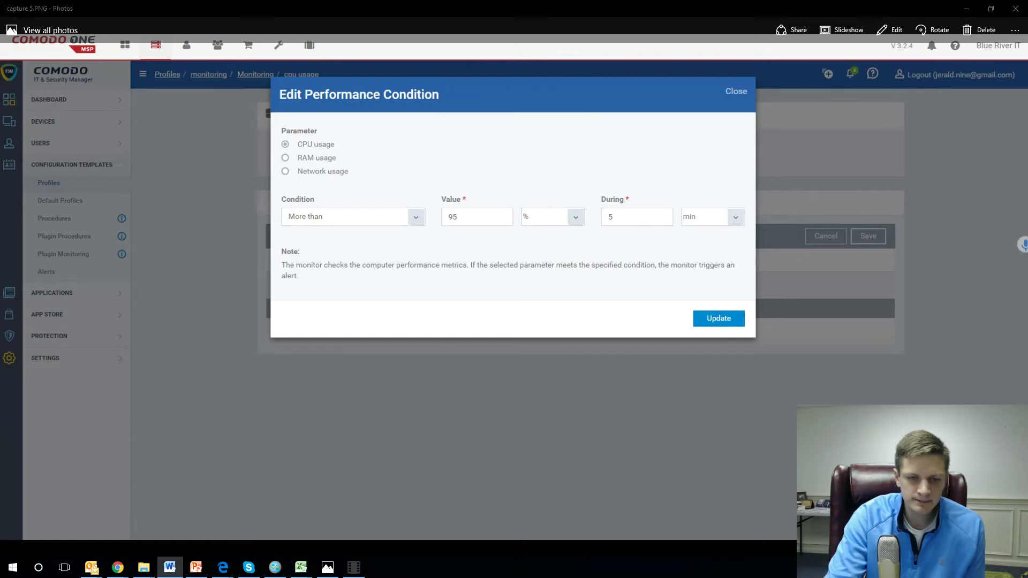
click(300, 375)
key(Right)
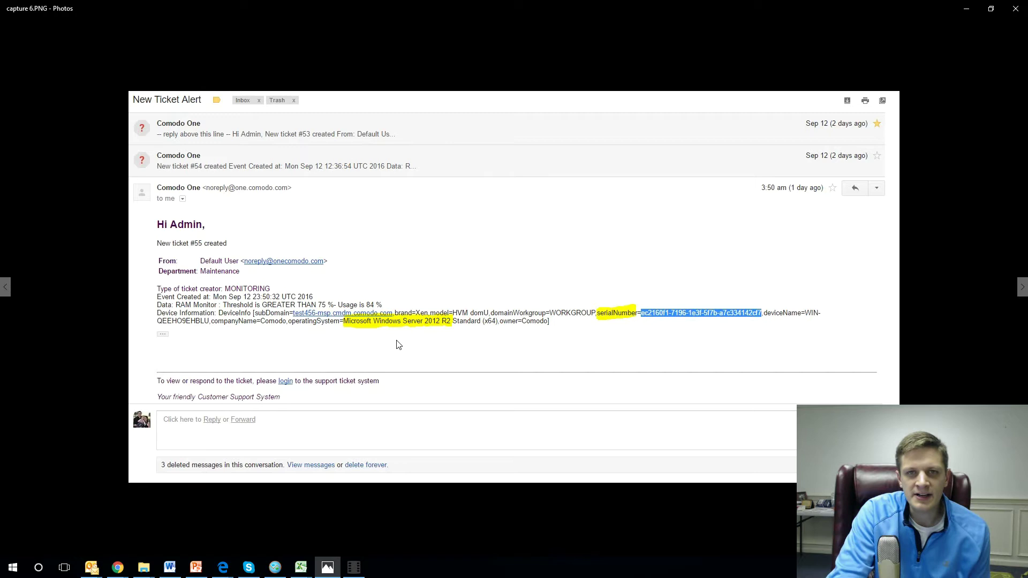
Advance to capture 7 (2).PNG, the New Ticket Alert email template
key(Right)
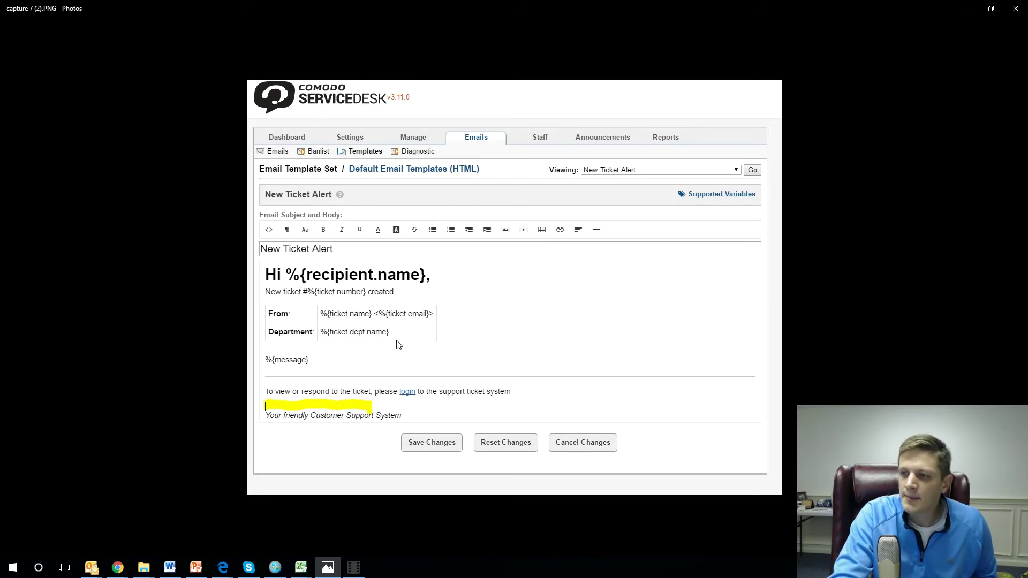
key(Right)
key(Left)
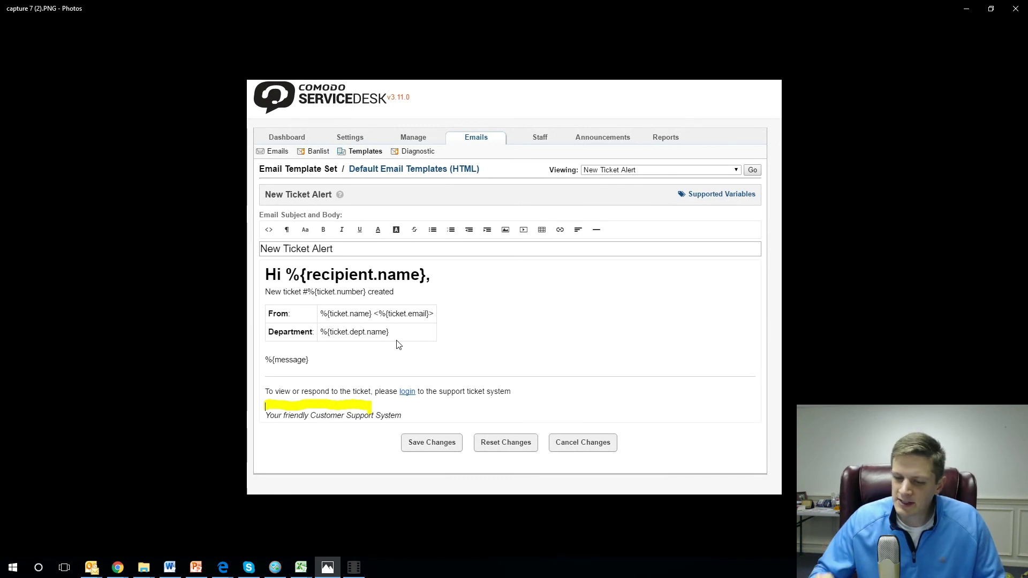
key(Left)
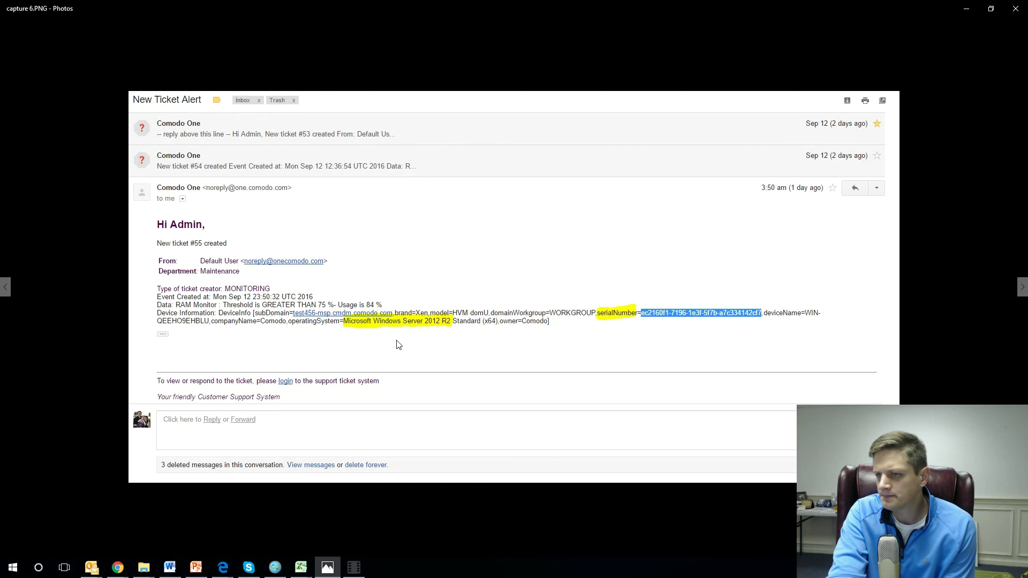
key(Right)
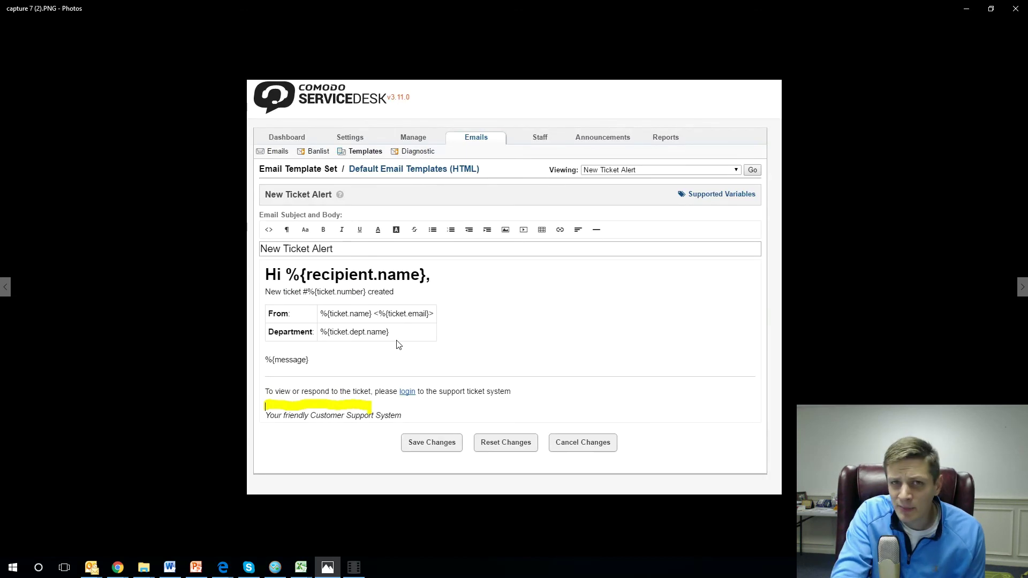